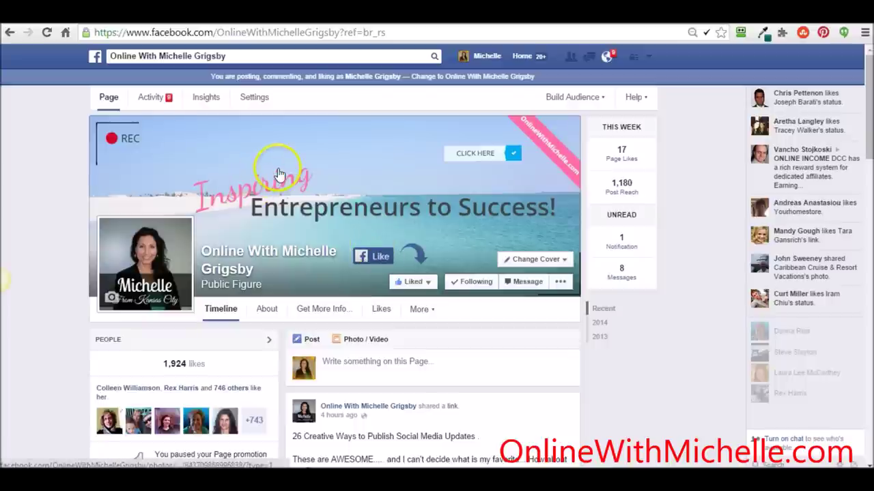
# Leave the Entrepreneurs to Success Page and open the owner's personal profile timeline
pyautogui.moveTo(521, 209)
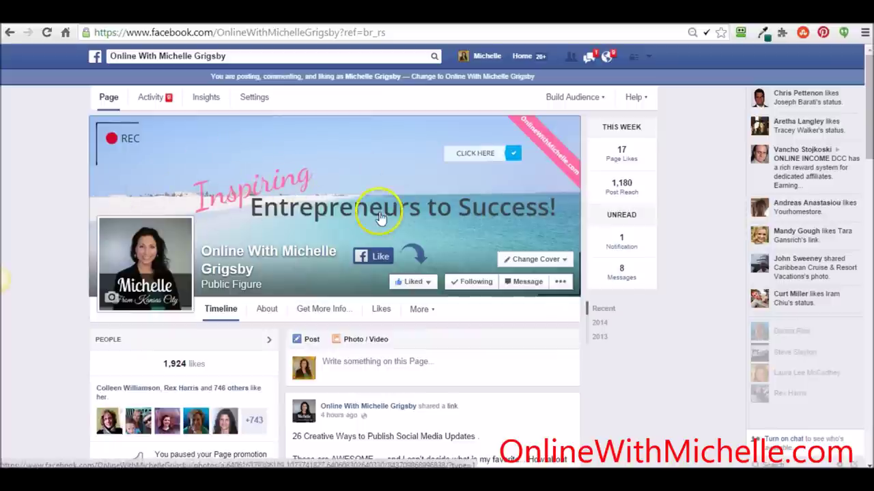
pyautogui.click(487, 57)
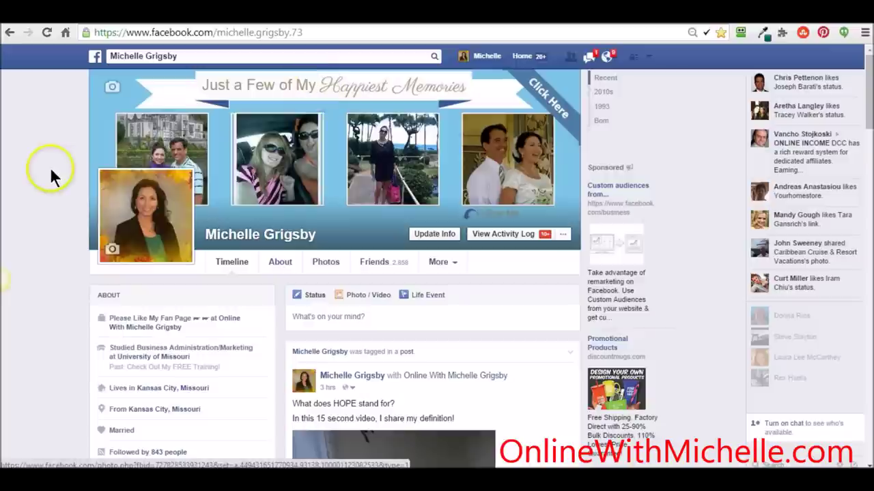
pyautogui.click(145, 202)
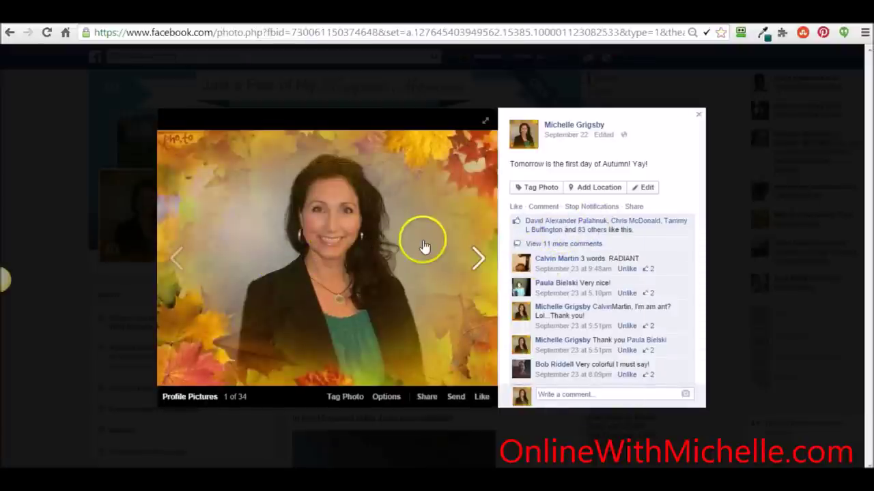
pyautogui.click(477, 261)
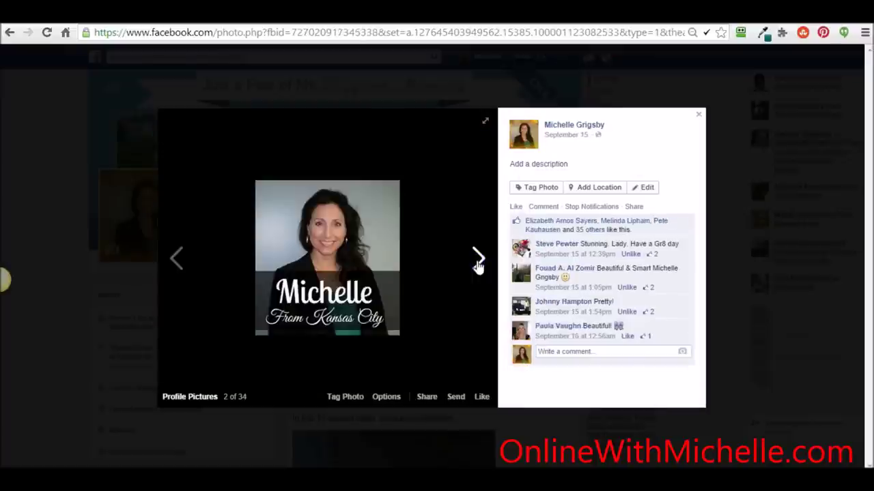
pyautogui.click(479, 263)
pyautogui.click(479, 263)
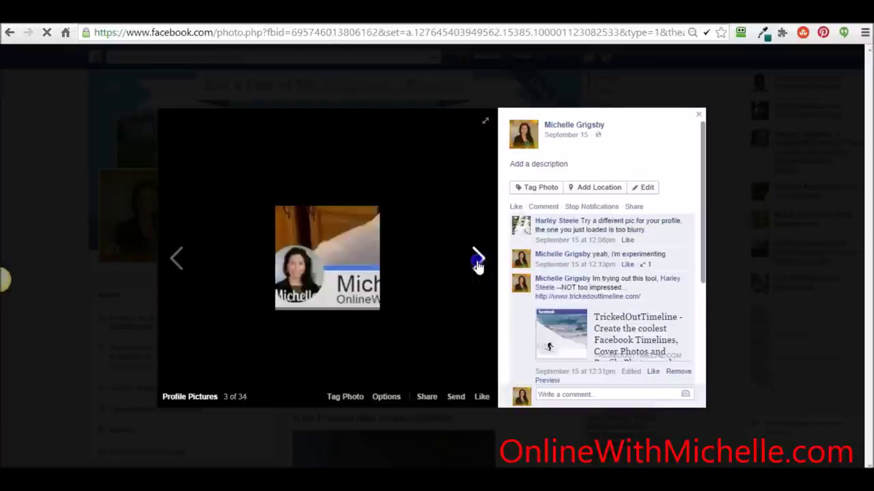
pyautogui.click(479, 265)
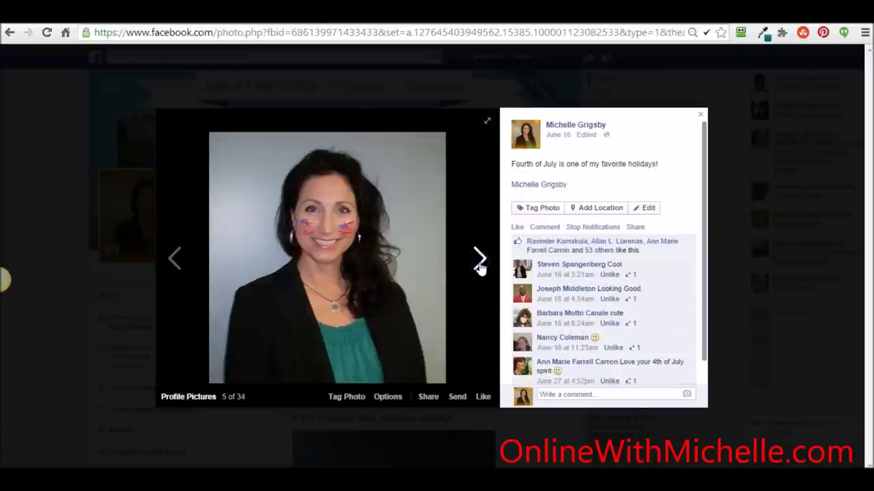
pyautogui.click(479, 264)
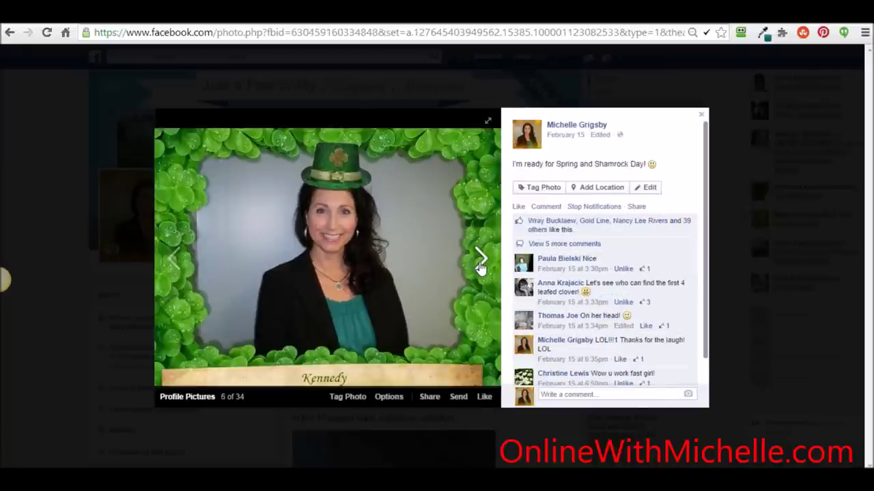
pyautogui.click(480, 265)
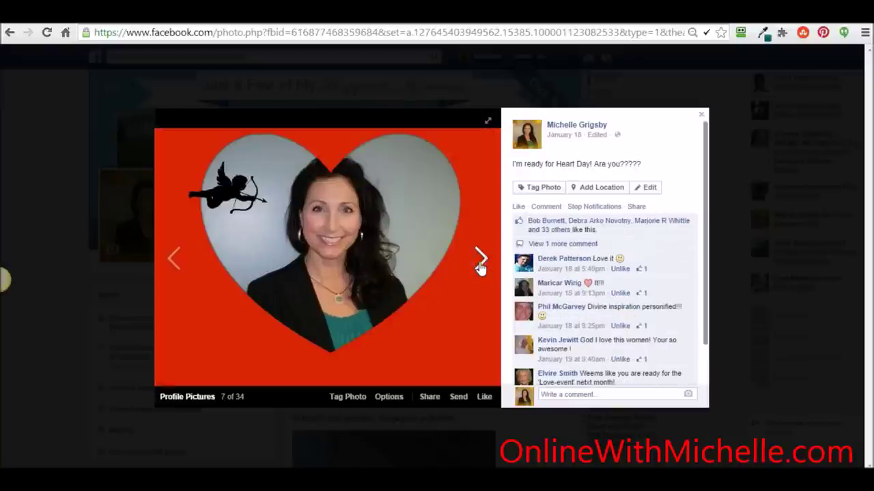
pyautogui.click(480, 265)
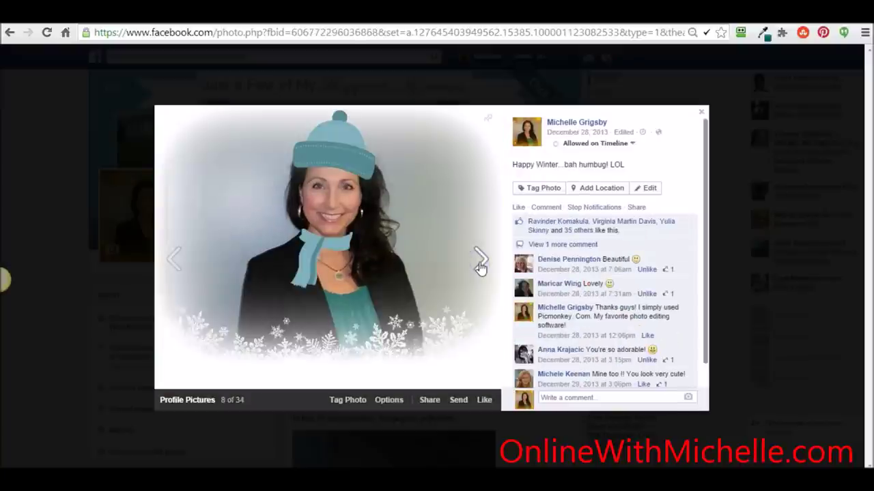
pyautogui.click(480, 265)
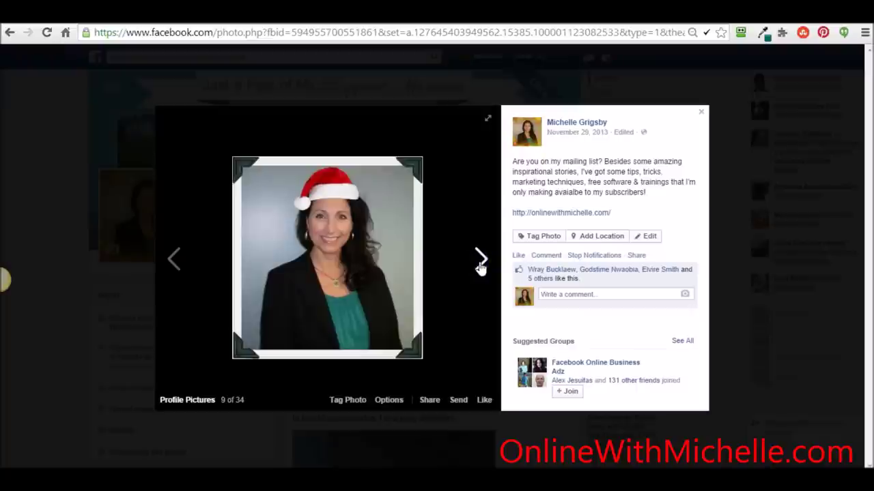
pyautogui.click(479, 265)
pyautogui.click(480, 265)
pyautogui.click(479, 265)
pyautogui.click(479, 264)
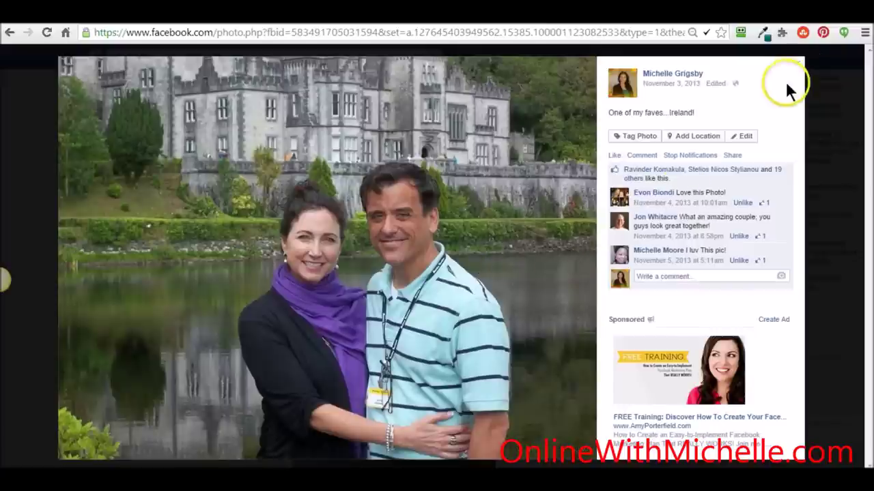
pyautogui.click(797, 63)
pyautogui.moveTo(153, 199)
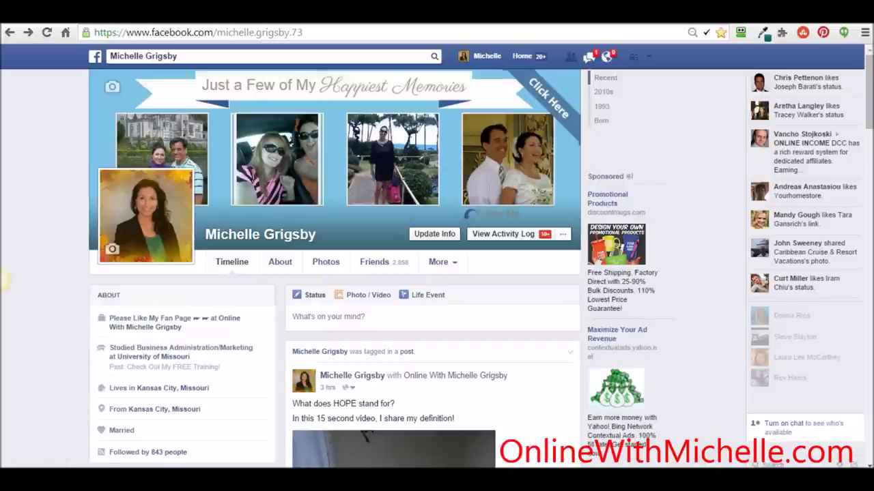
# Open the skeleton-face montage in Windows Photo Viewer and browse through the saved montages
pyautogui.click(84, 415)
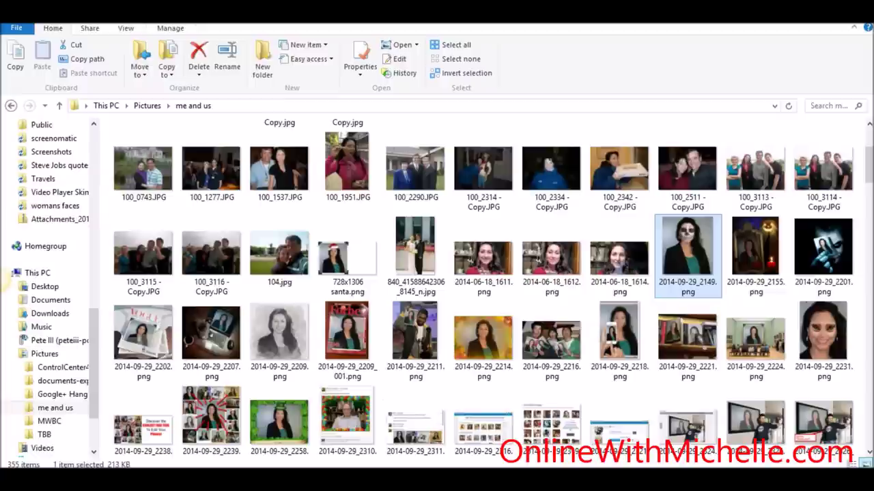
pyautogui.doubleClick(685, 252)
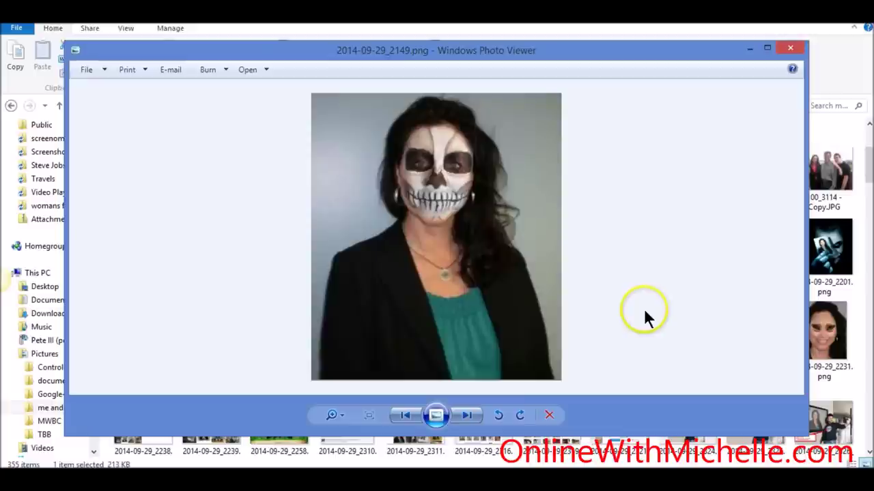
pyautogui.click(467, 416)
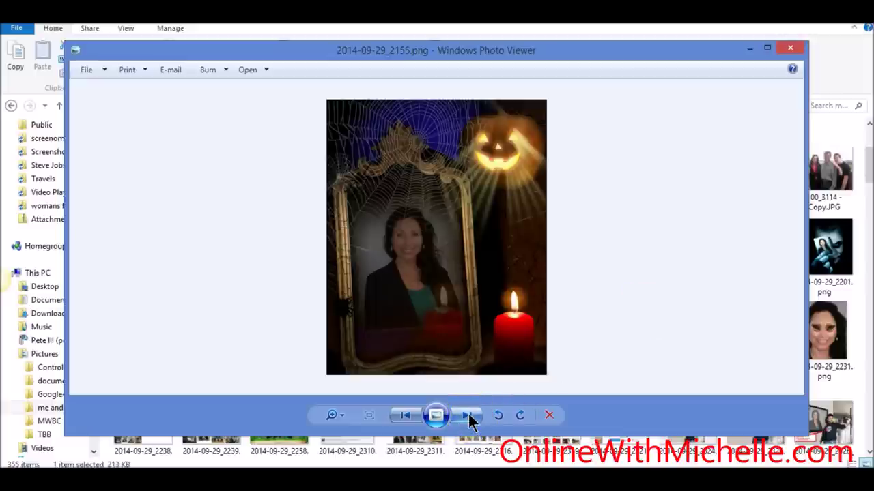
pyautogui.click(469, 418)
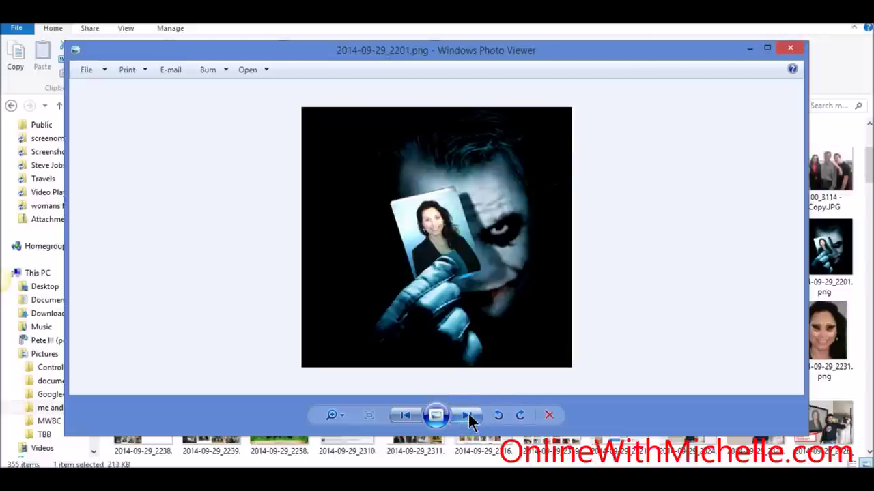
pyautogui.click(468, 418)
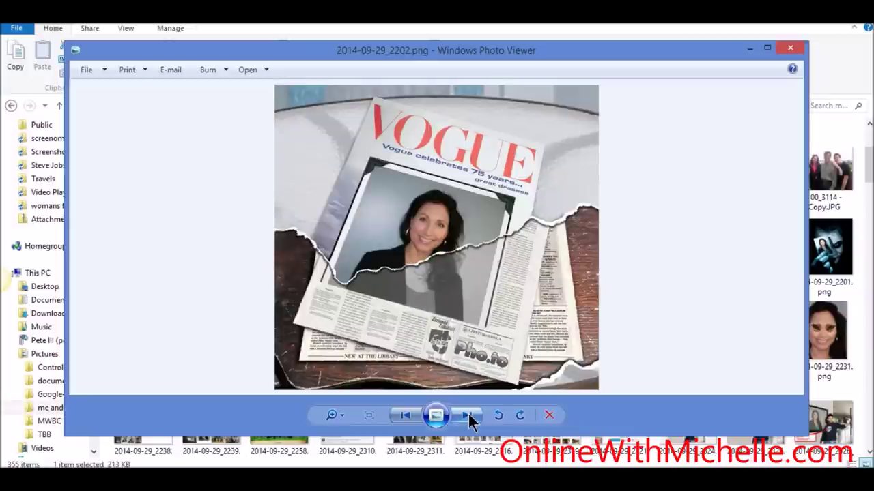
pyautogui.click(468, 418)
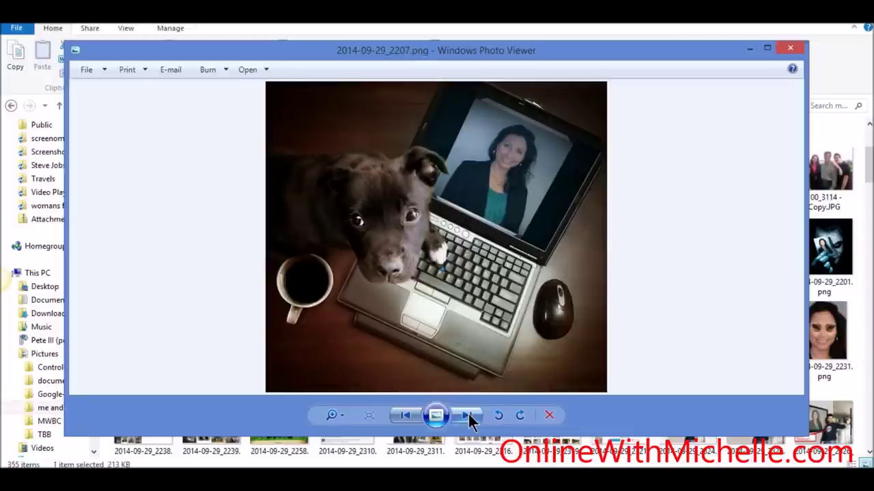
pyautogui.click(468, 415)
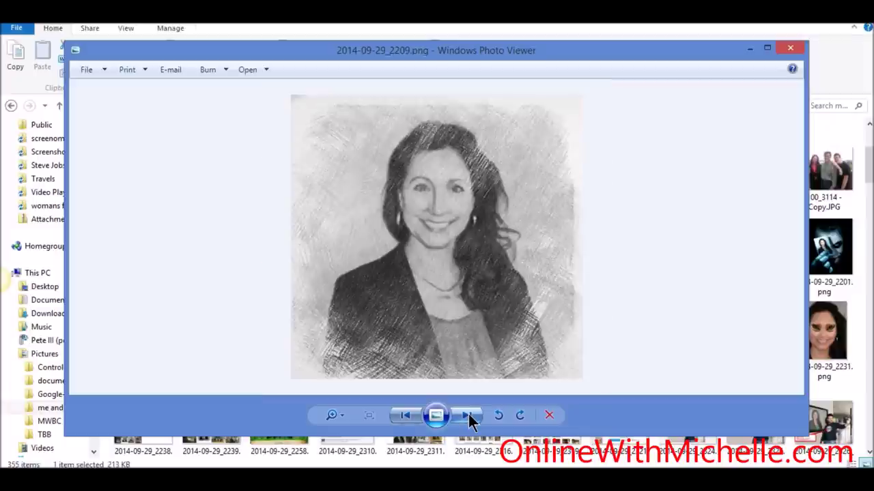
pyautogui.click(468, 415)
pyautogui.click(468, 415)
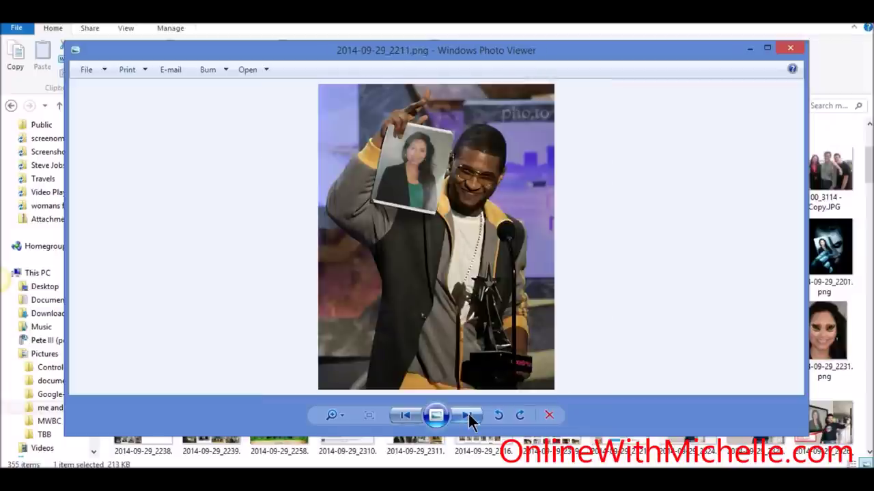
pyautogui.click(468, 415)
pyautogui.click(405, 417)
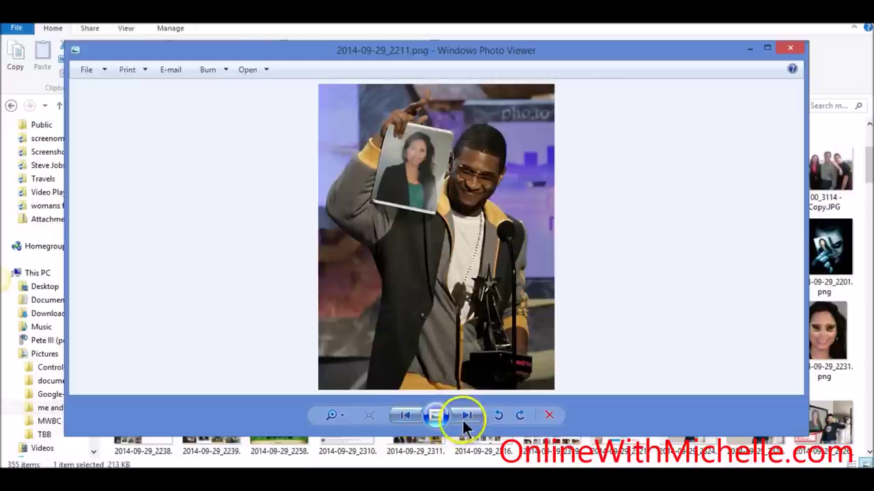
# Continue from the autumn-leaf montage through the following saved montages
pyautogui.click(467, 416)
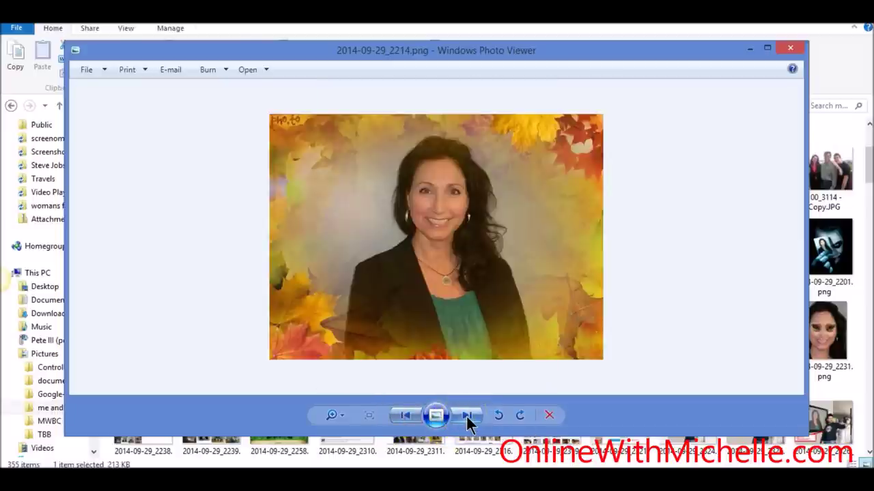
pyautogui.click(467, 417)
pyautogui.click(468, 417)
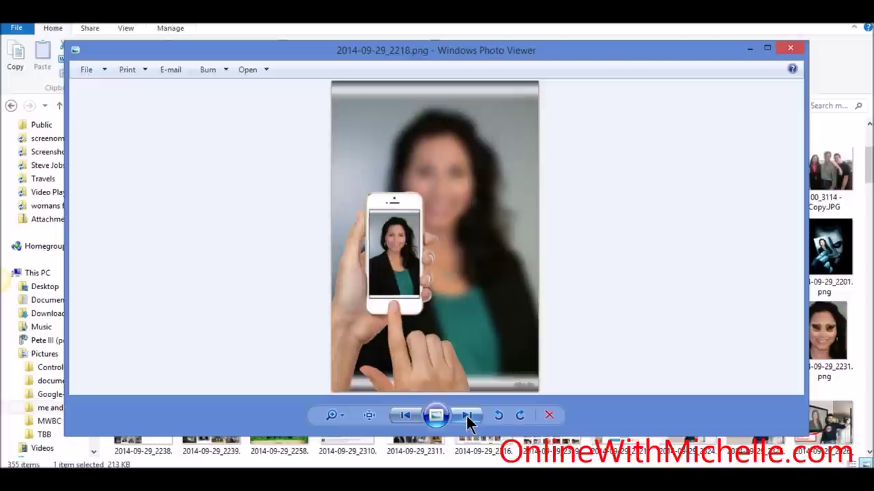
pyautogui.click(468, 416)
pyautogui.click(468, 416)
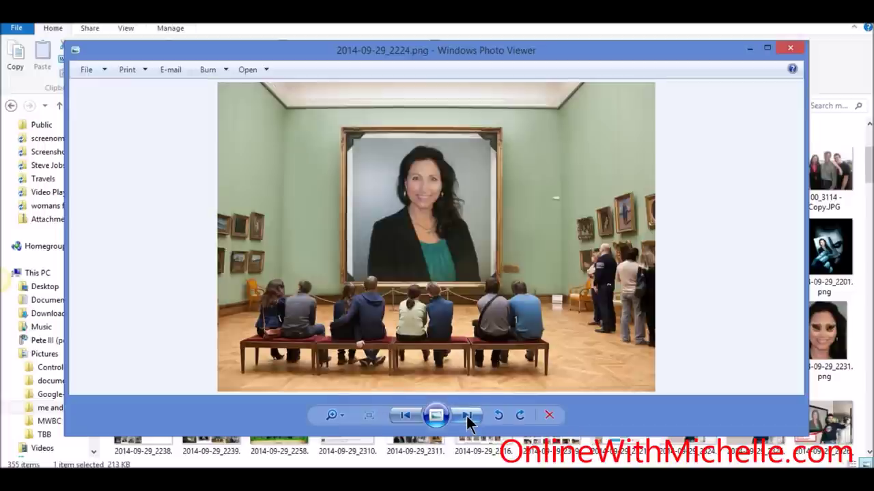
pyautogui.click(467, 416)
# Page through the screenshots and settle on the birthday post 2014-09-29_2310.png
pyautogui.click(467, 417)
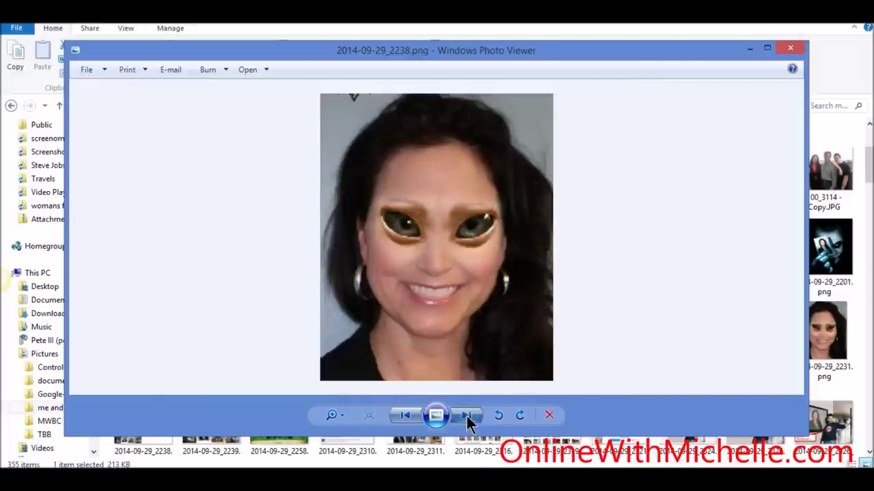
pyautogui.click(467, 417)
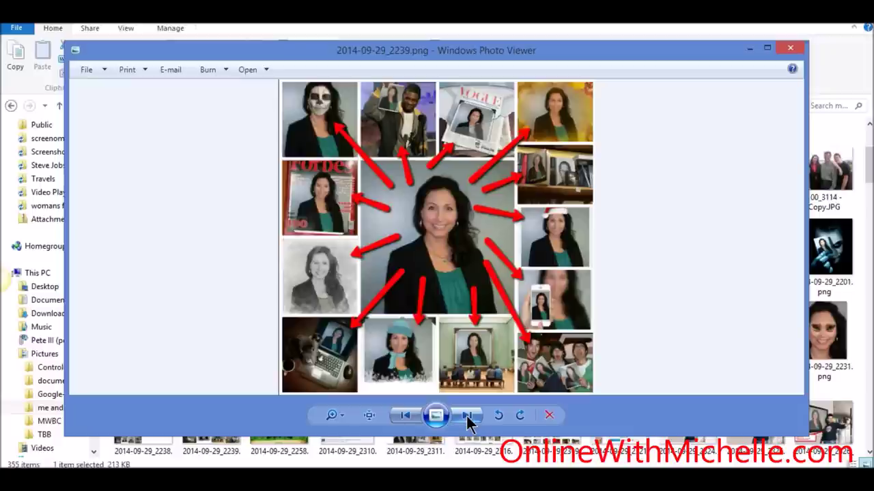
pyautogui.click(468, 417)
pyautogui.click(467, 416)
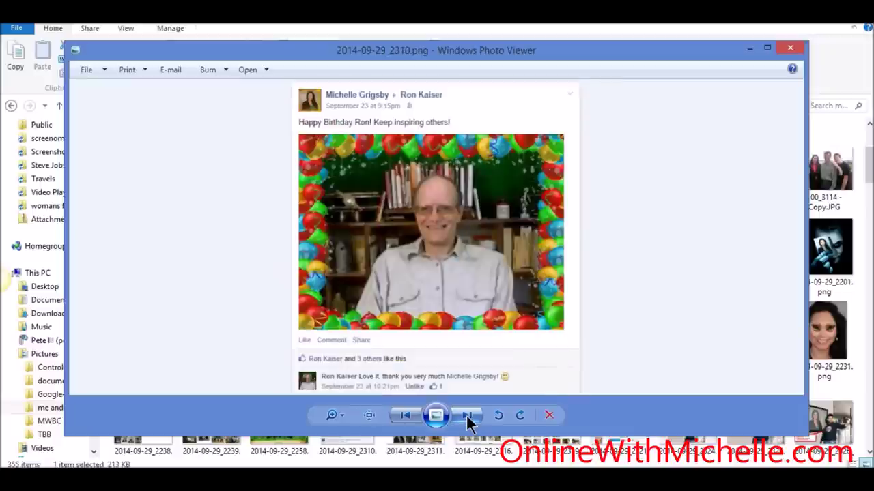
pyautogui.click(467, 416)
pyautogui.click(405, 415)
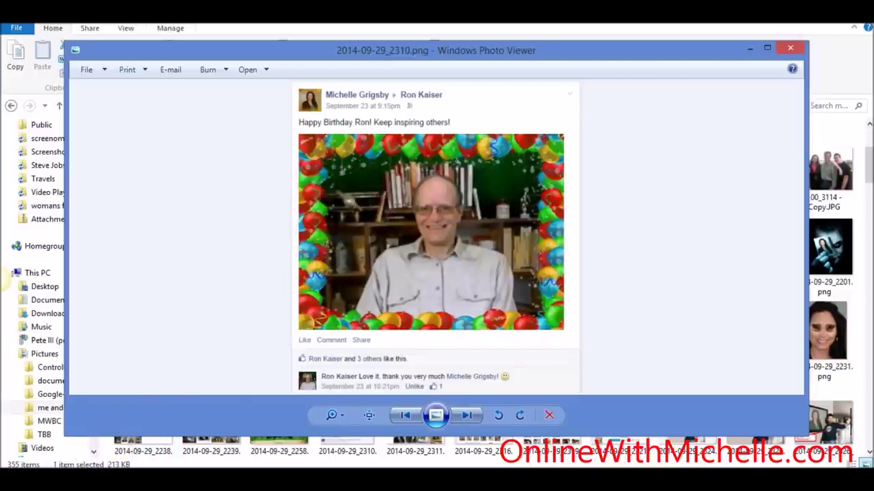
# Load funny.pho.to in a new Chrome tab and glance over its home page
pyautogui.hotkey('alt', 'Tab')
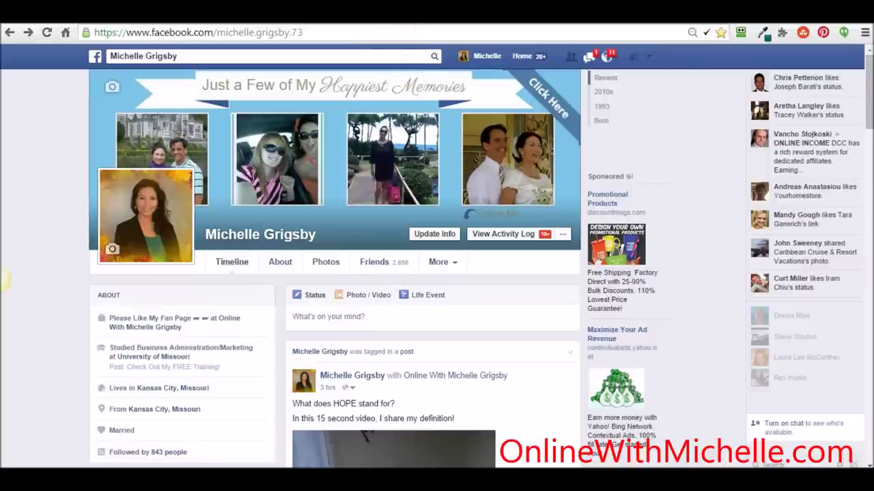
pyautogui.hotkey('ctrl', 't')
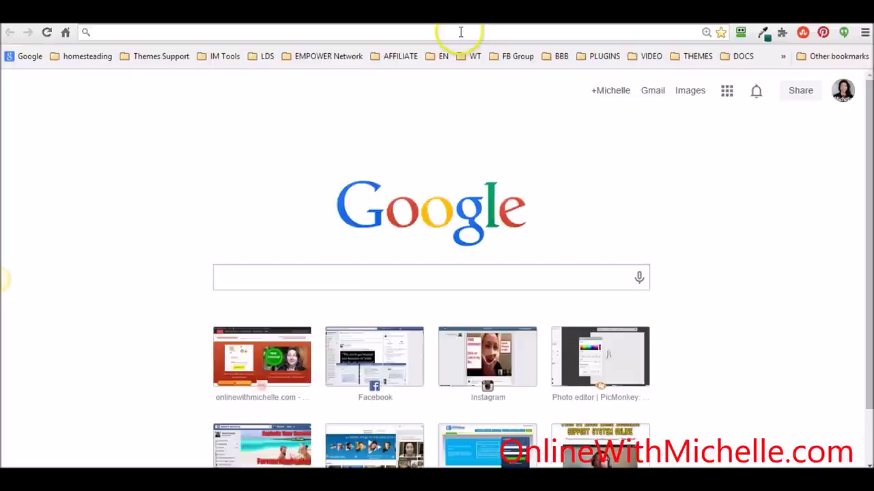
pyautogui.write('funny')
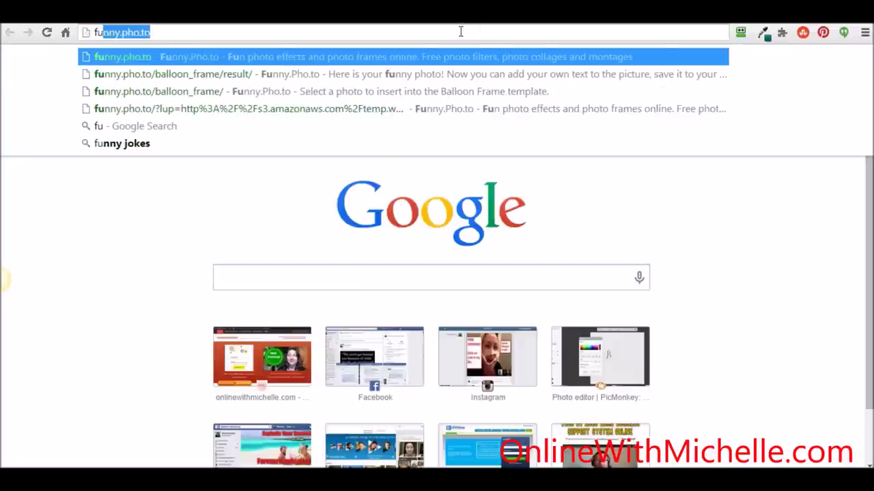
pyautogui.write('ho.to')
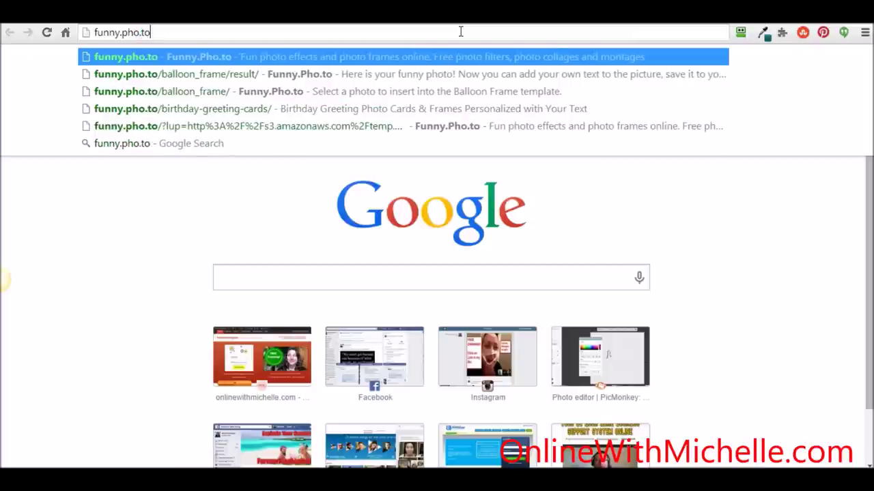
pyautogui.press('Return')
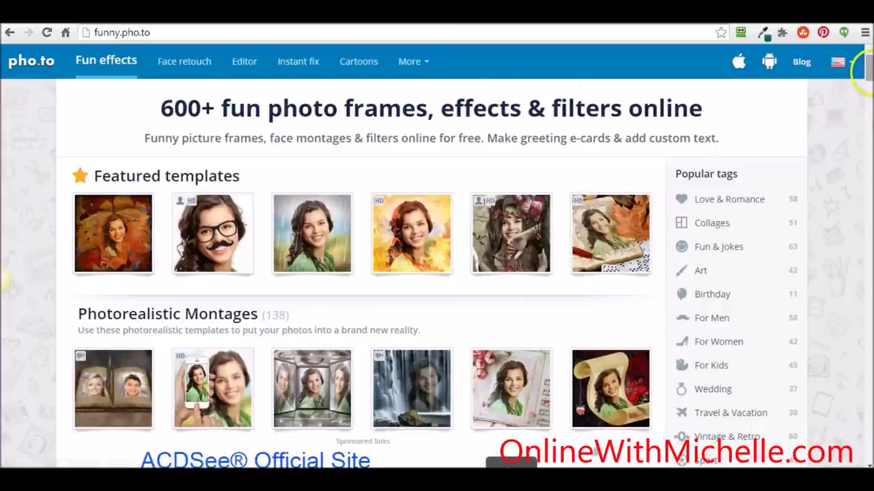
pyautogui.scroll(-2, 863, 68)
pyautogui.scroll(2, 864, 68)
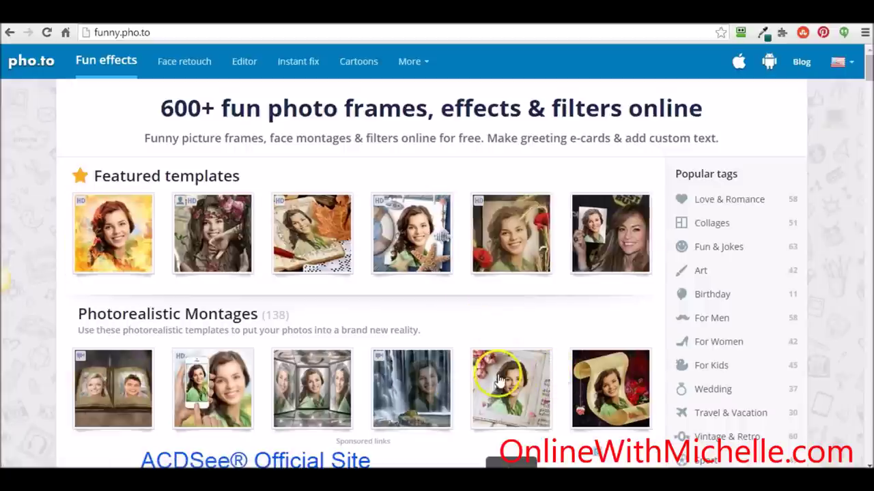
# Go into Photorealistic Montages and choose the Traveller Dog montage
pyautogui.click(230, 313)
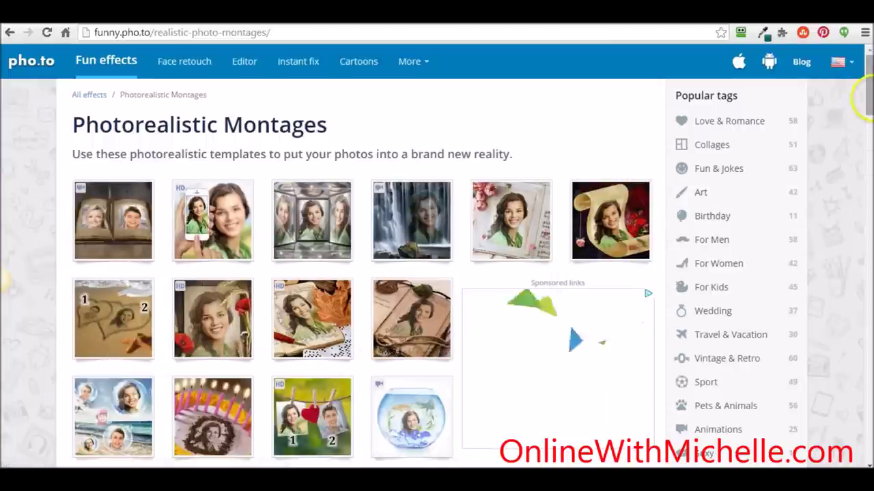
pyautogui.moveTo(867, 101); pyautogui.dragTo(871, 224)
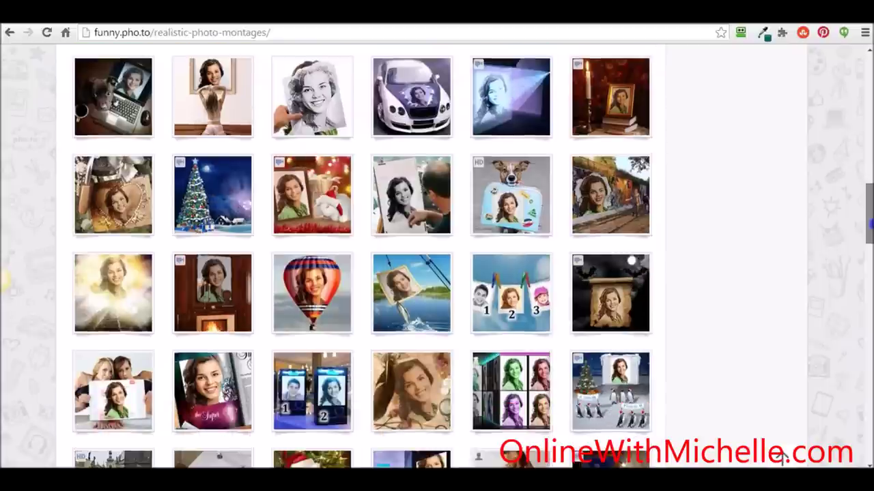
pyautogui.click(501, 204)
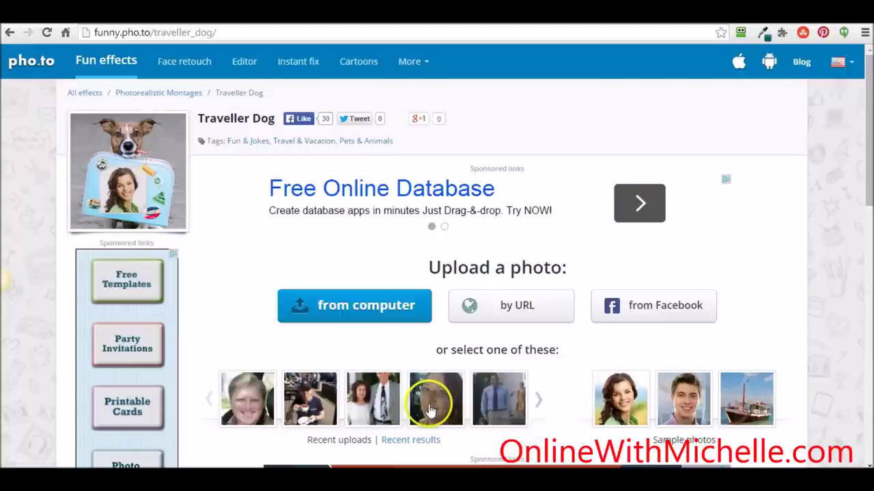
pyautogui.moveTo(867, 146); pyautogui.dragTo(868, 256)
pyautogui.scroll(4, 870, 168)
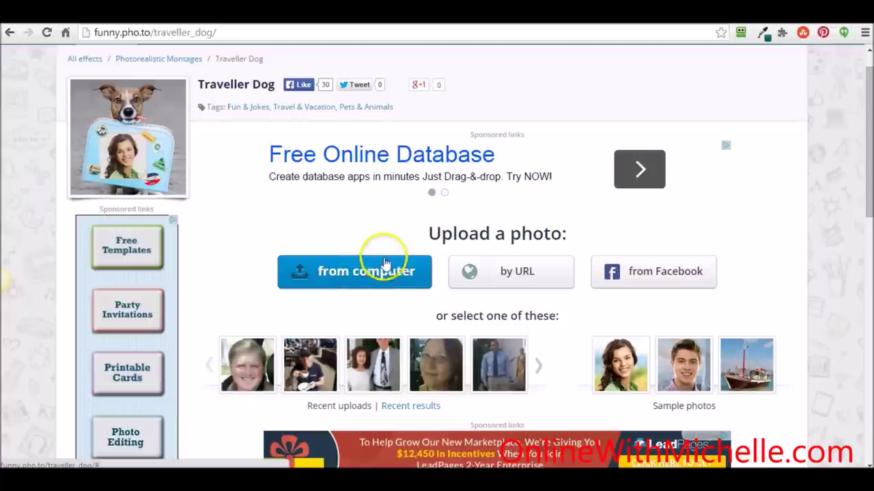
# Upload me.jpg from the 'me and us' folder into the Traveller Dog montage
pyautogui.click(362, 273)
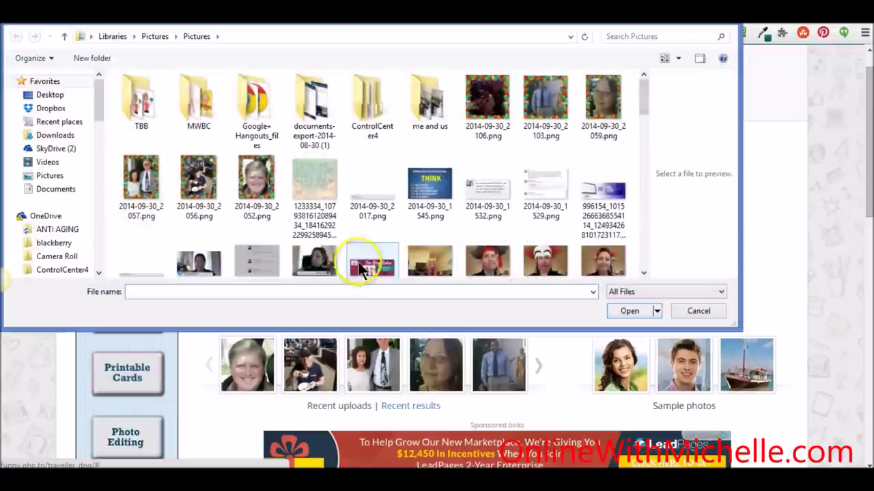
pyautogui.doubleClick(433, 103)
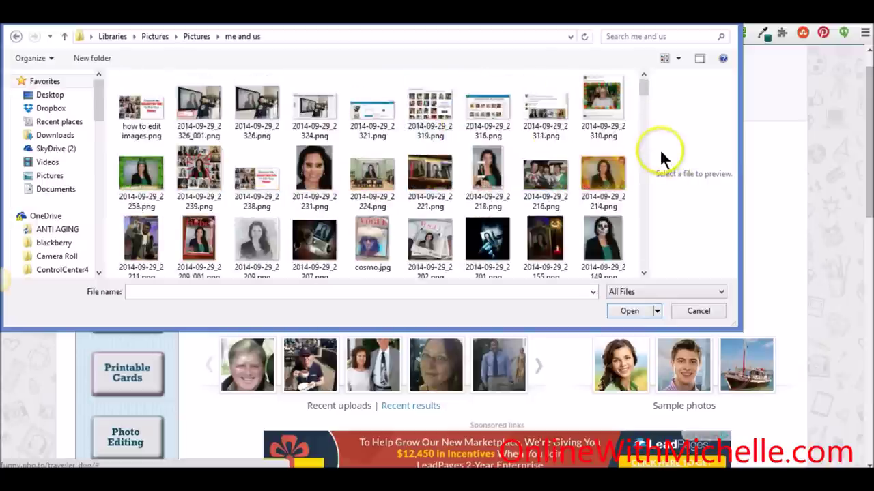
pyautogui.moveTo(637, 87); pyautogui.dragTo(649, 252)
pyautogui.doubleClick(432, 245)
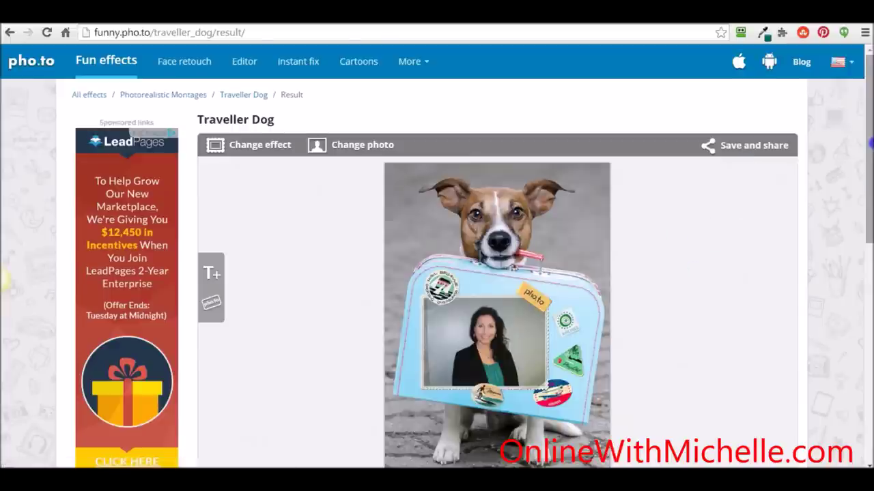
pyautogui.moveTo(869, 143); pyautogui.dragTo(870, 176)
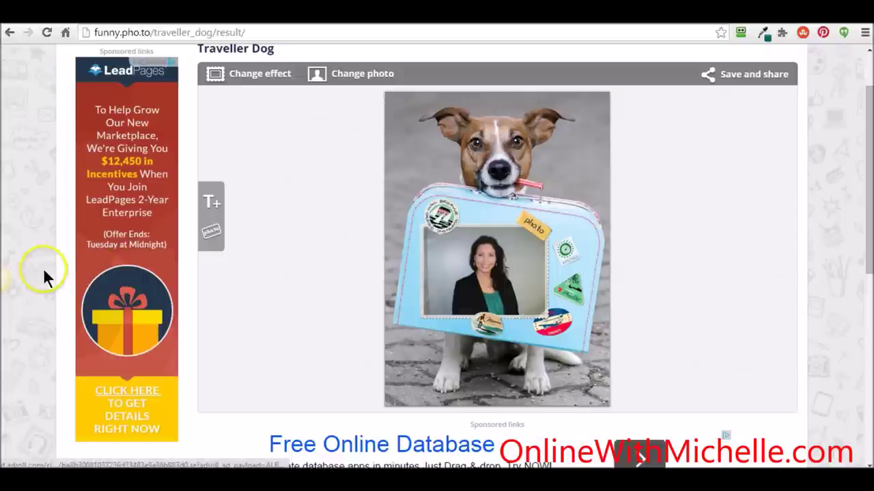
# Capture the 346 x 488 Traveller Dog result image with Snagit
pyautogui.moveTo(10, 279)
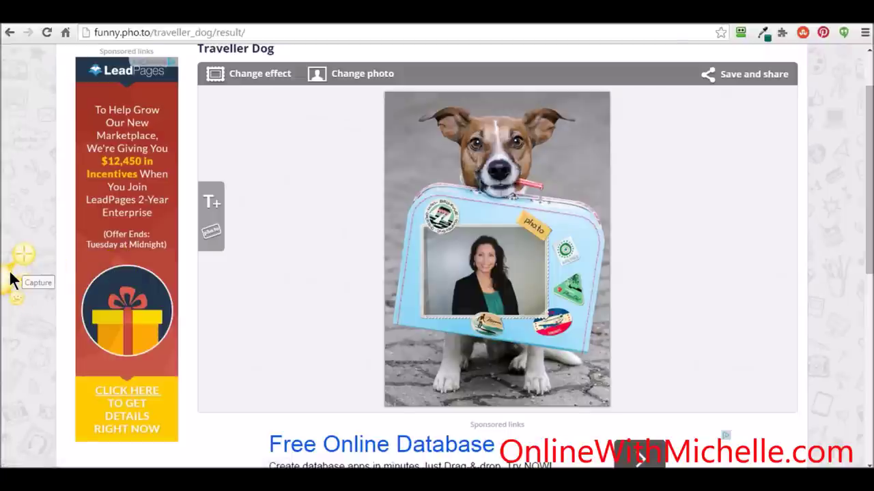
pyautogui.click(21, 251)
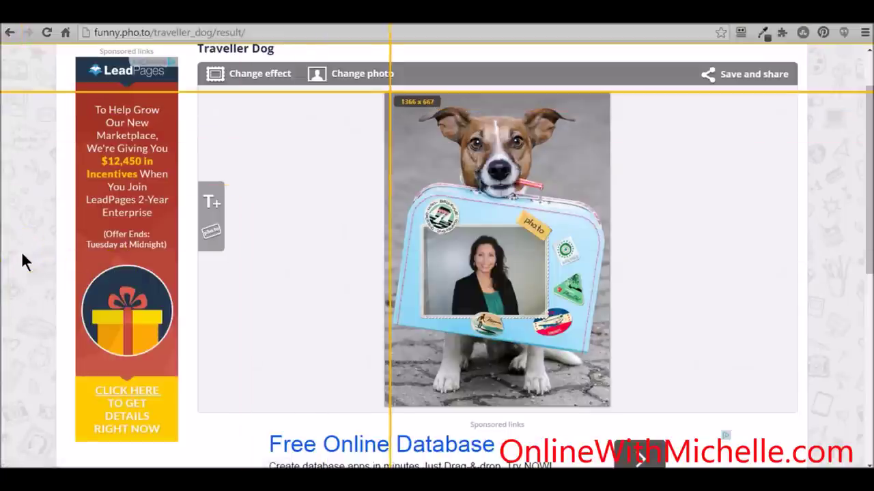
pyautogui.moveTo(386, 91); pyautogui.dragTo(609, 406)
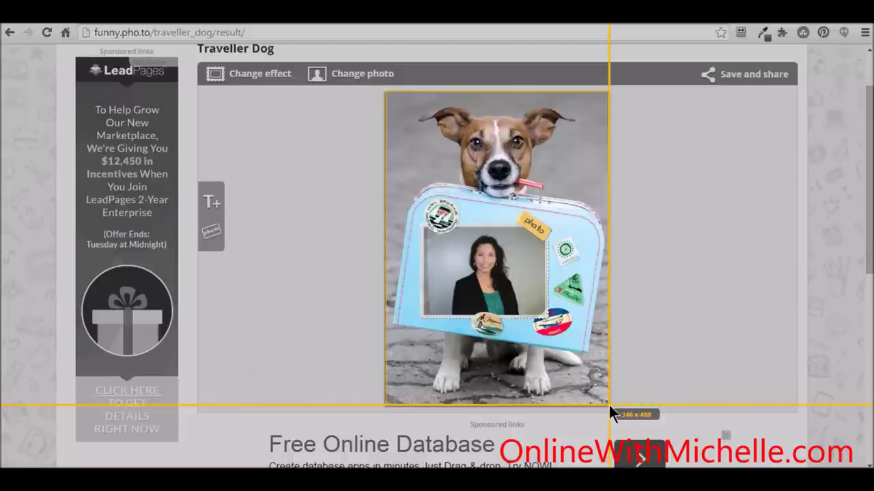
pyautogui.moveTo(609, 406); pyautogui.dragTo(609, 403)
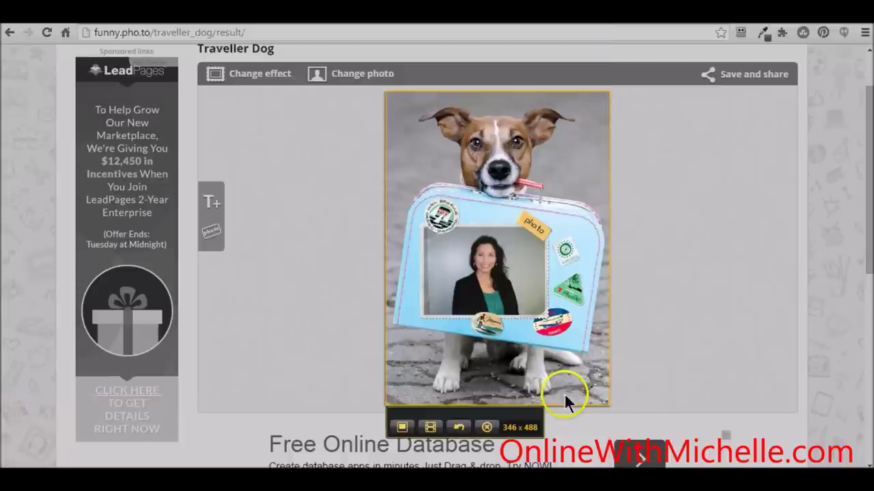
# Save the Snagit capture as dog_traveller.png
pyautogui.click(402, 427)
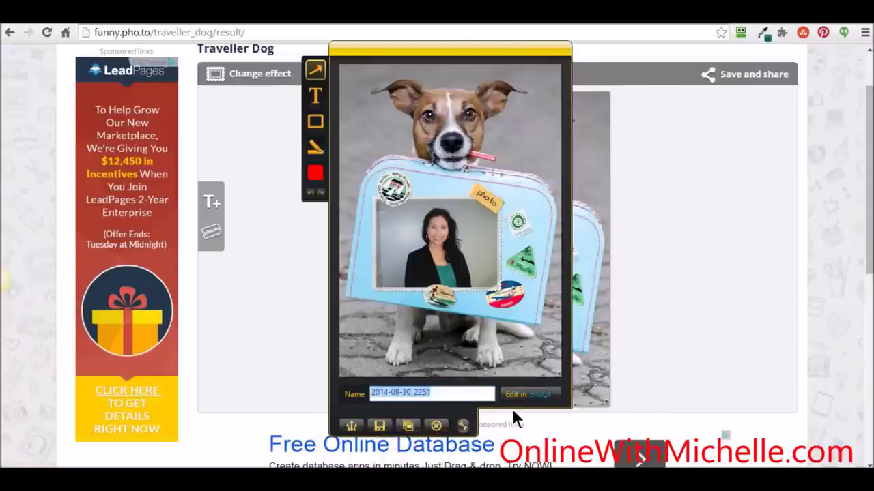
pyautogui.write('dog traveller')
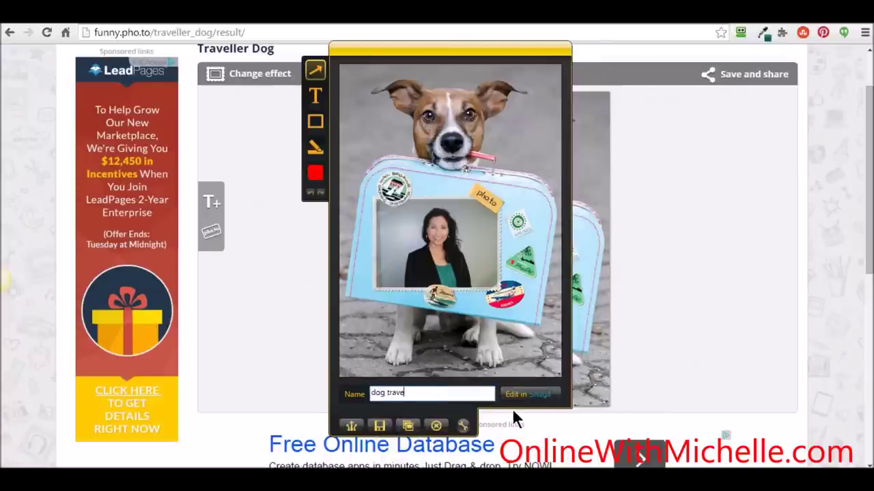
pyautogui.click(441, 399)
pyautogui.click(379, 426)
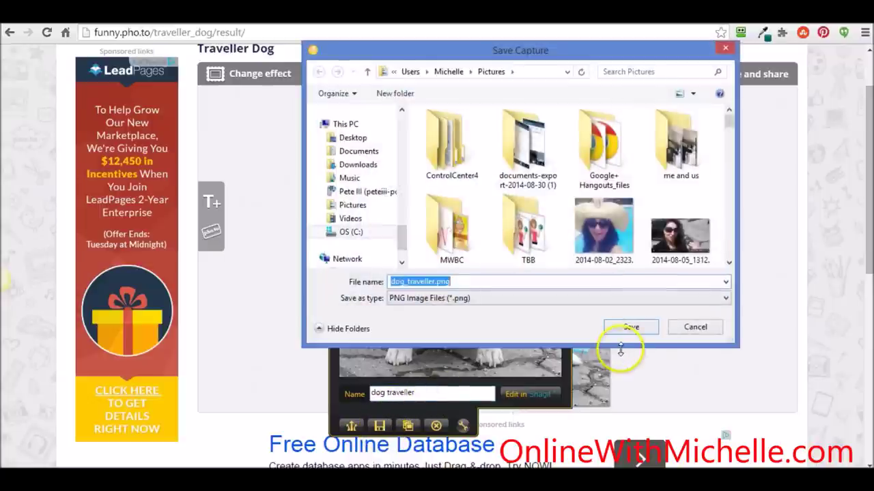
pyautogui.click(629, 327)
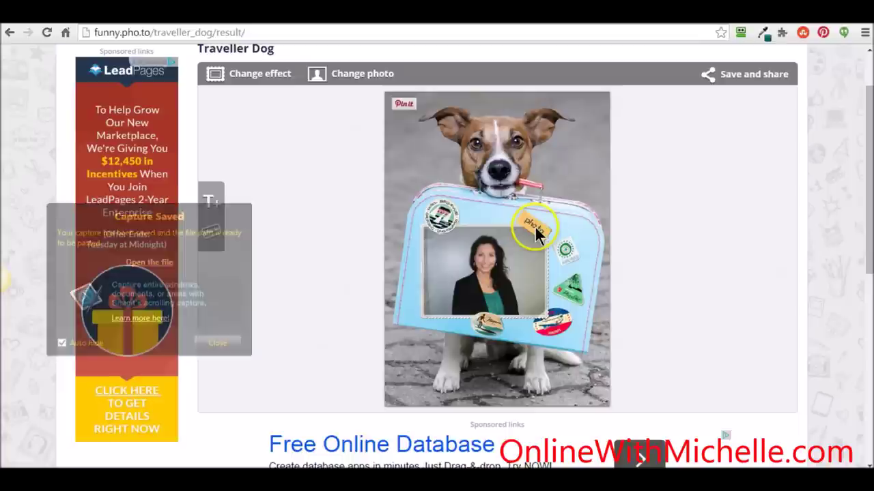
# Switch effects via Change effect, then pick Celebrity Collages' Lionel Messi template
pyautogui.click(259, 74)
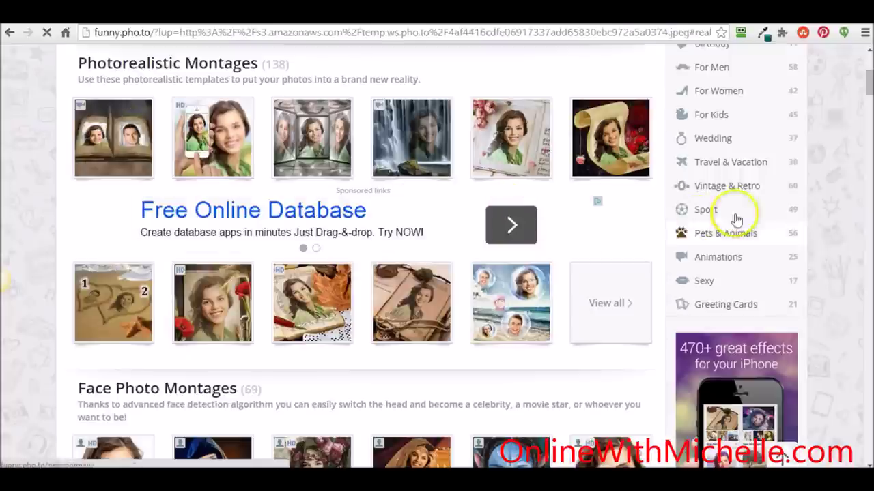
pyautogui.moveTo(865, 98); pyautogui.dragTo(868, 85)
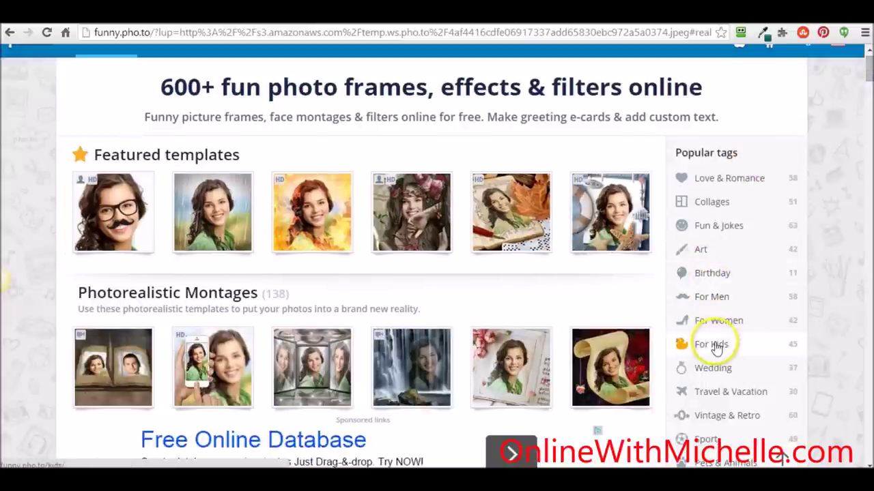
pyautogui.moveTo(868, 67); pyautogui.dragTo(869, 112)
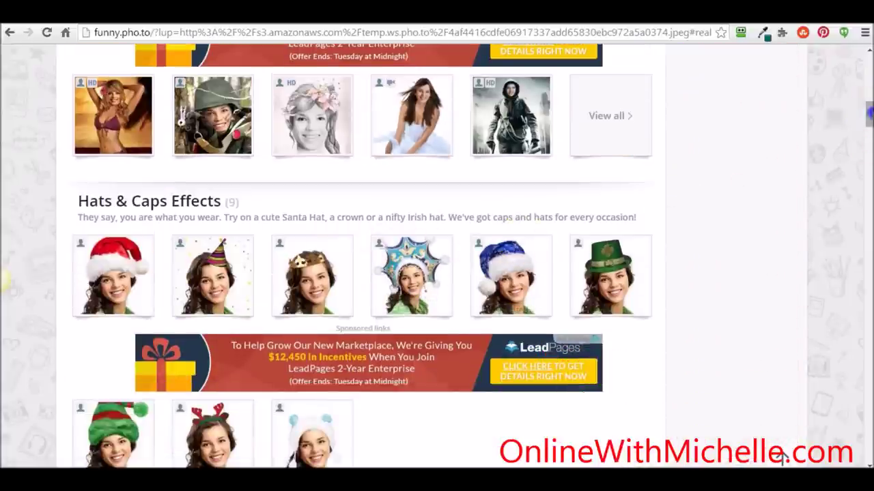
pyautogui.moveTo(869, 112); pyautogui.dragTo(869, 119)
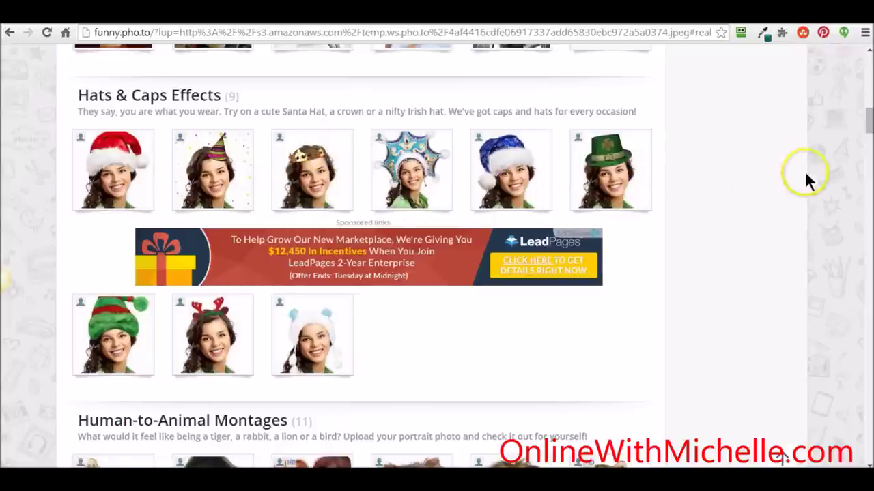
pyautogui.moveTo(870, 137); pyautogui.dragTo(870, 160)
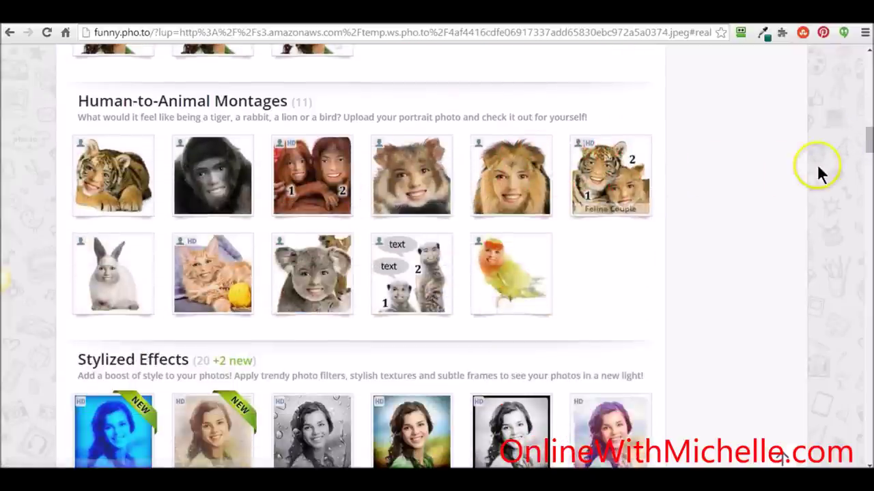
pyautogui.moveTo(868, 137); pyautogui.dragTo(869, 162)
pyautogui.scroll(-1, 783, 456)
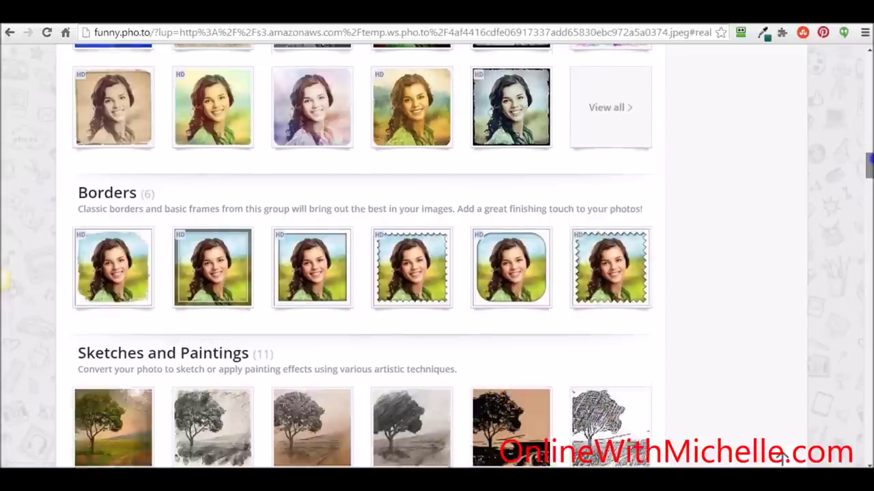
pyautogui.scroll(2, 783, 456)
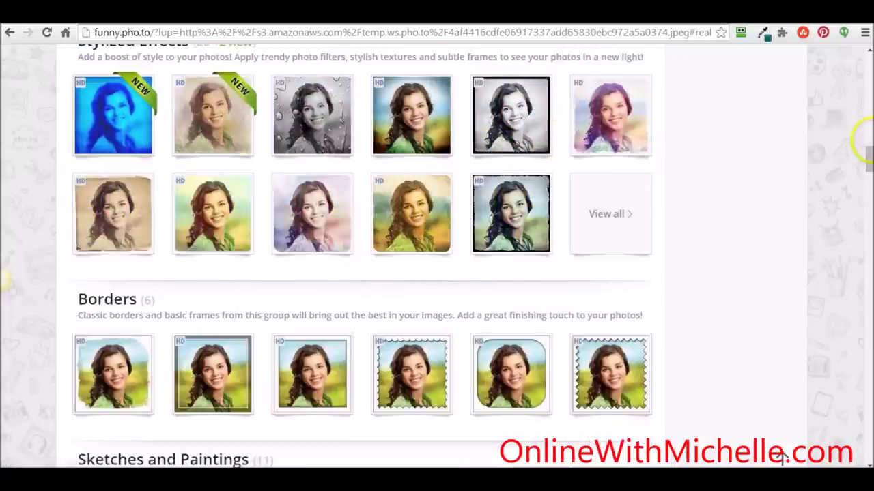
pyautogui.scroll(7, 870, 153)
pyautogui.moveTo(870, 156); pyautogui.dragTo(870, 223)
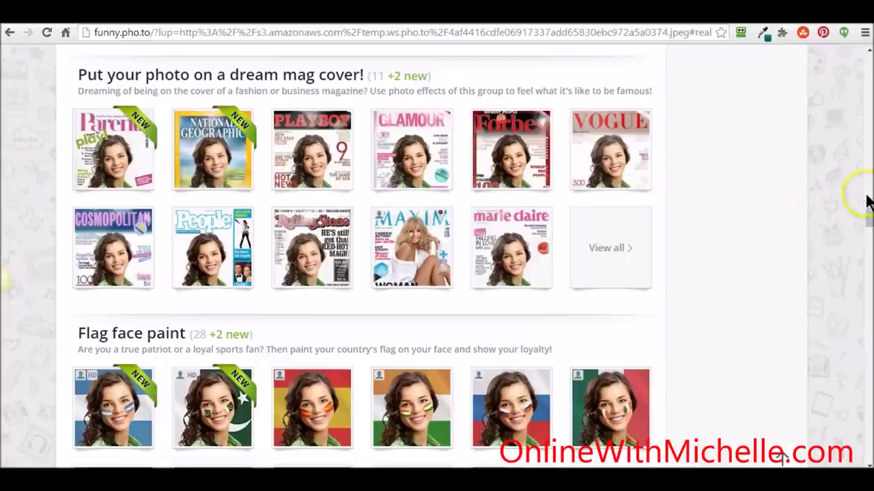
pyautogui.moveTo(868, 215); pyautogui.dragTo(870, 236)
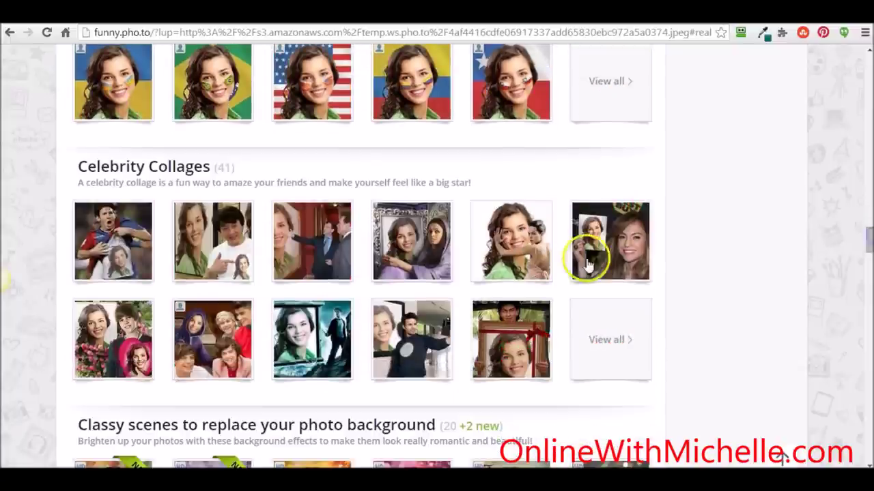
pyautogui.click(188, 171)
pyautogui.click(113, 232)
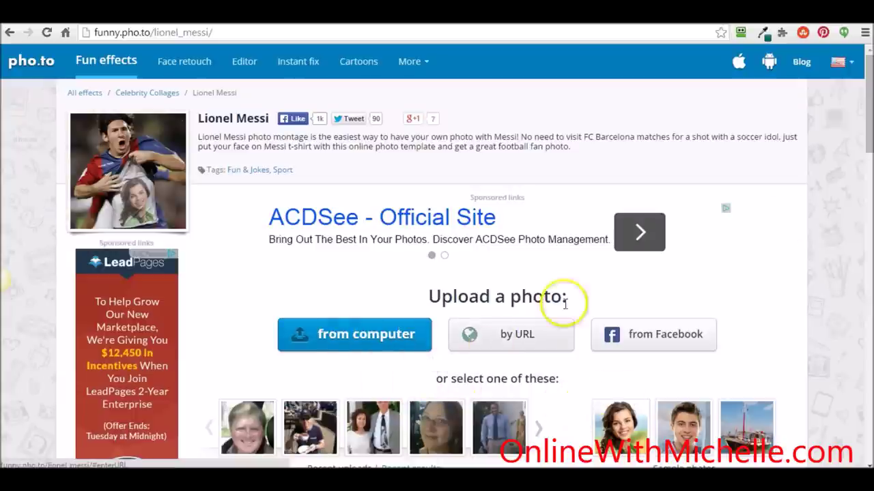
# Find the own portrait in Recent uploads and apply it to Messi's shirt
pyautogui.moveTo(870, 130)
pyautogui.mouseDown()
pyautogui.moveTo(870, 157)
pyautogui.moveTo(870, 146)
pyautogui.mouseUp()
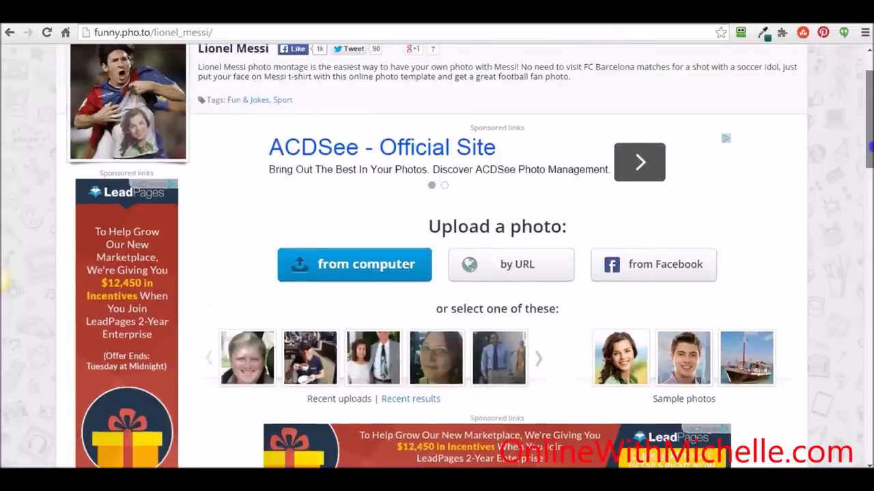
pyautogui.click(537, 360)
pyautogui.click(537, 361)
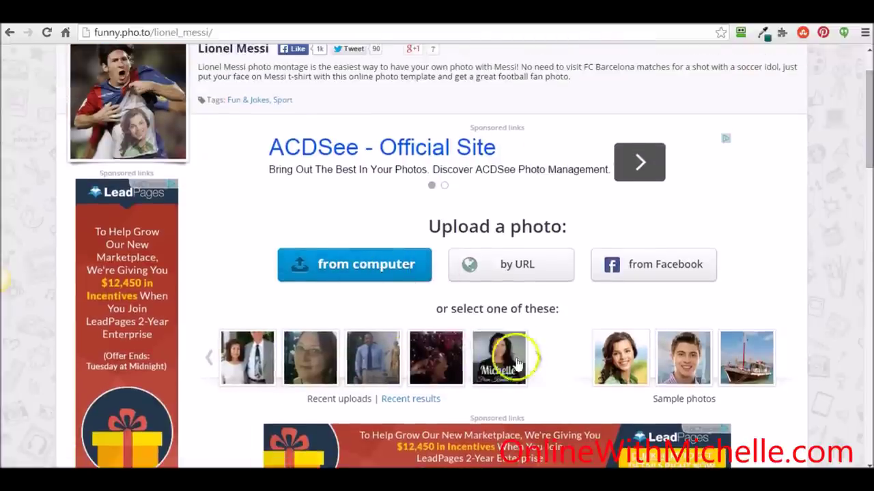
pyautogui.click(537, 361)
pyautogui.click(513, 356)
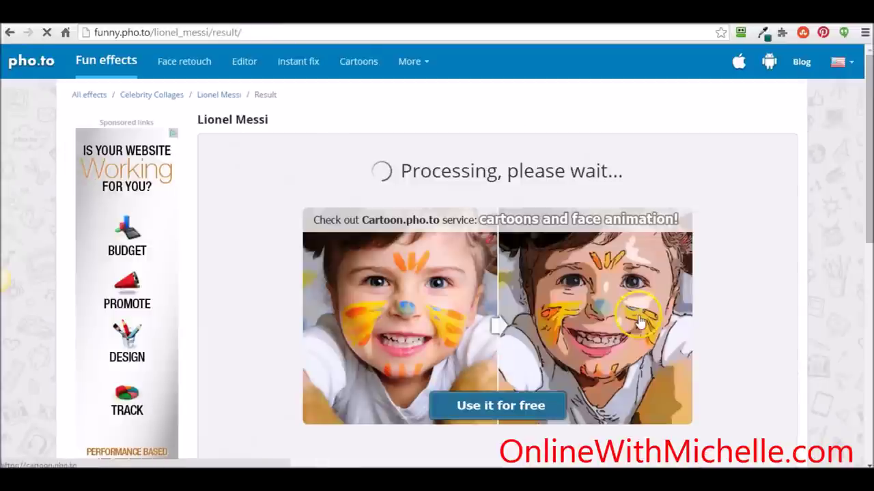
pyautogui.moveTo(861, 196); pyautogui.dragTo(871, 245)
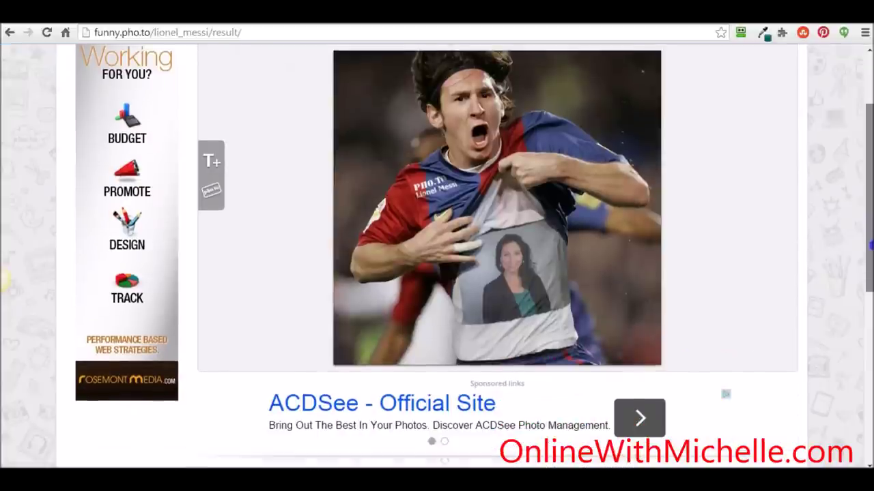
pyautogui.scroll(1, 667, 199)
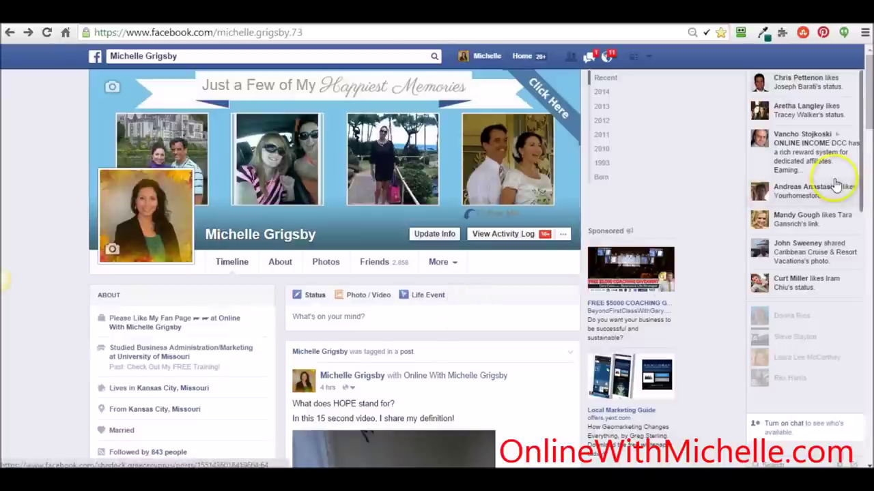
# Scroll to the post, expand its comments and view one commenter's montage photo
pyautogui.moveTo(869, 110); pyautogui.dragTo(870, 256)
pyautogui.moveTo(868, 191); pyautogui.dragTo(868, 258)
pyautogui.moveTo(870, 215); pyautogui.dragTo(869, 239)
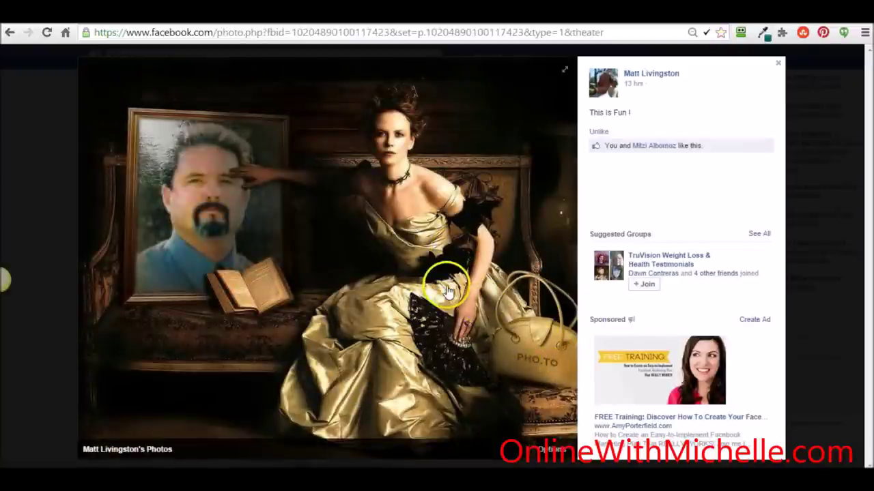
pyautogui.press('Escape')
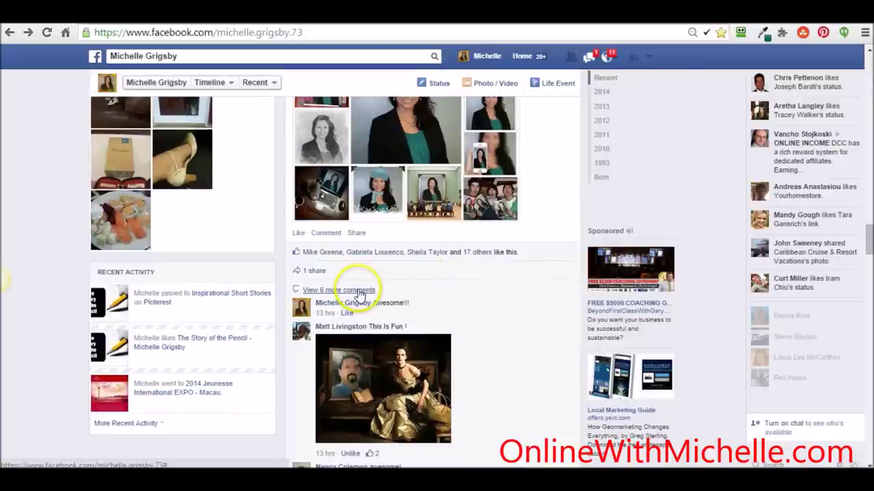
pyautogui.click(358, 292)
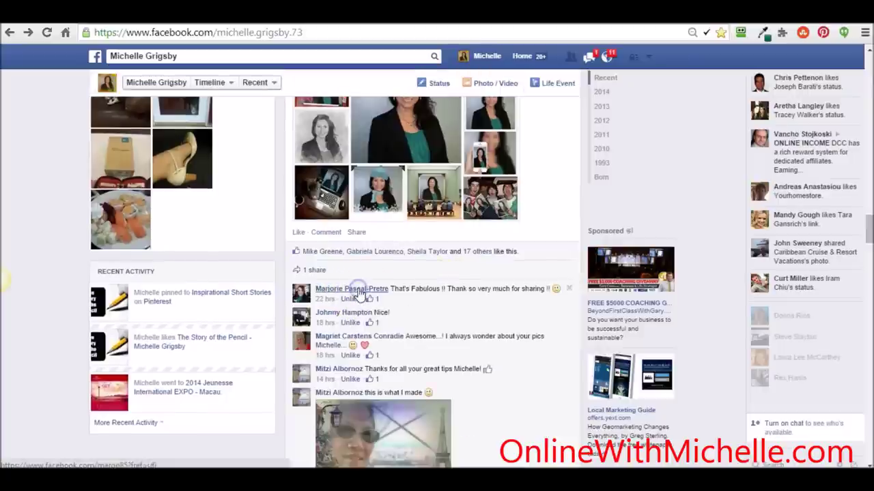
pyautogui.click(379, 433)
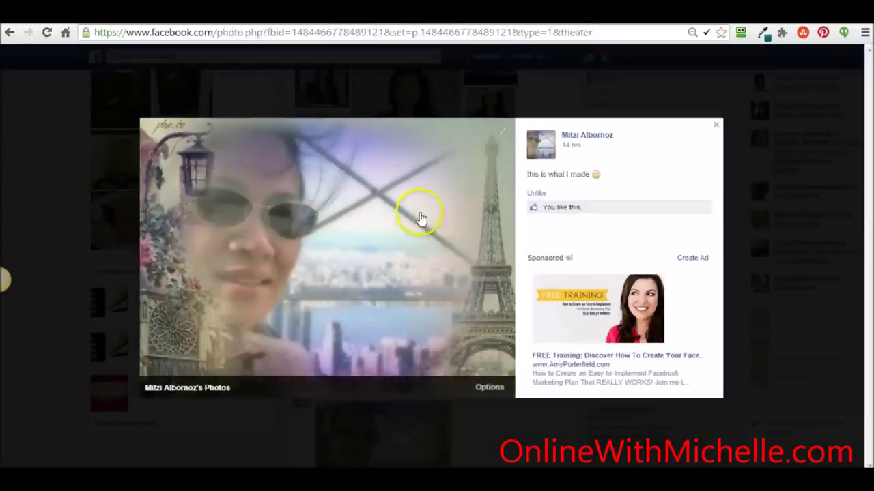
pyautogui.press('Escape')
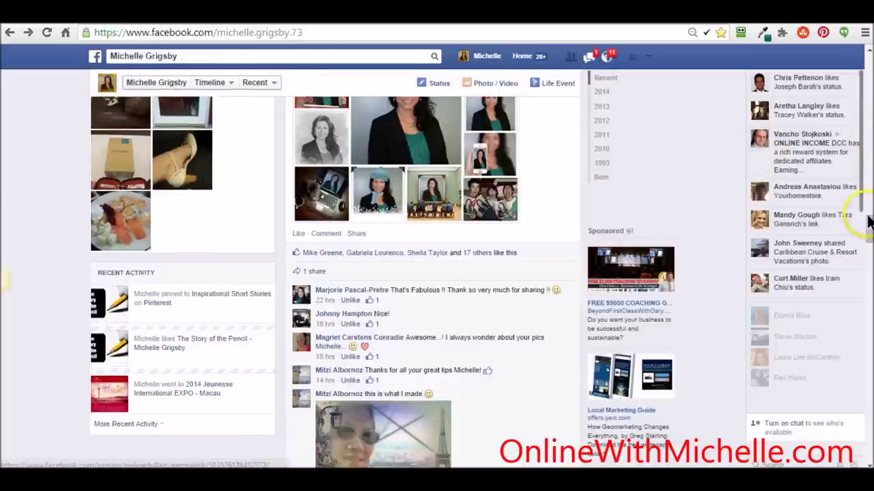
# View another commenter's montage, then open the fire-framed 'got it' photo full size
pyautogui.scroll(-6, 868, 222)
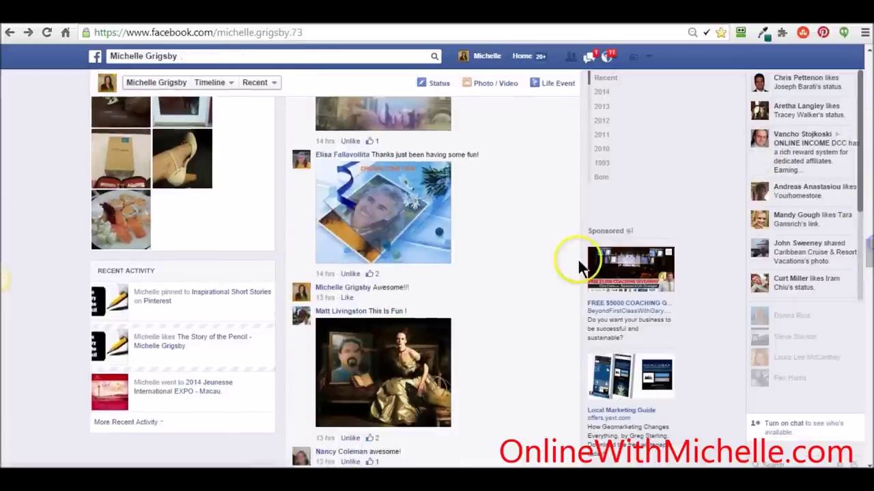
pyautogui.click(384, 195)
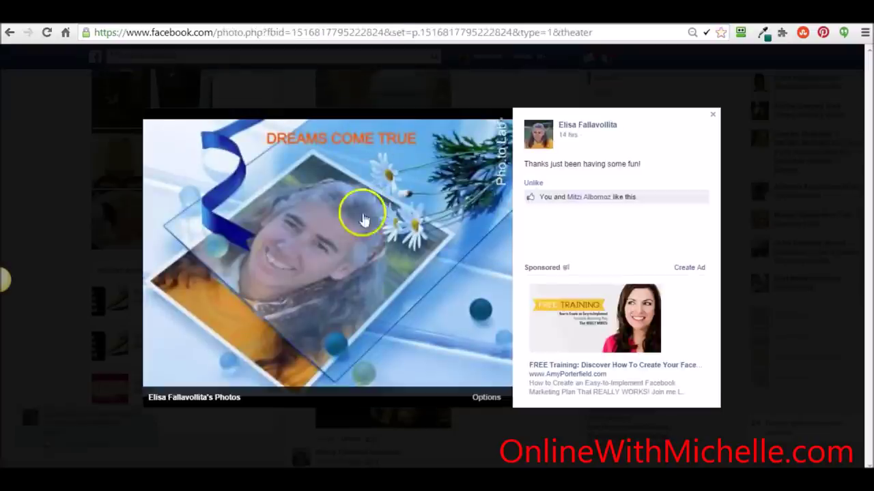
pyautogui.press('Escape')
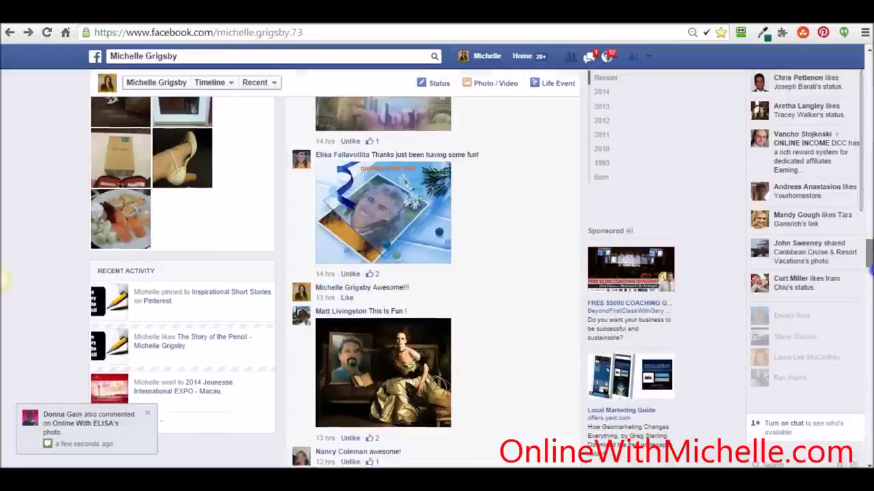
pyautogui.scroll(-3, 403, 321)
pyautogui.click(375, 329)
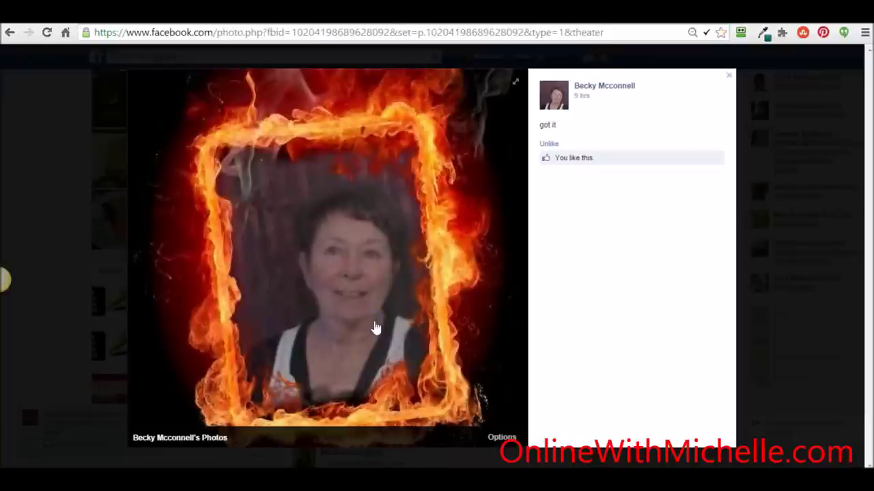